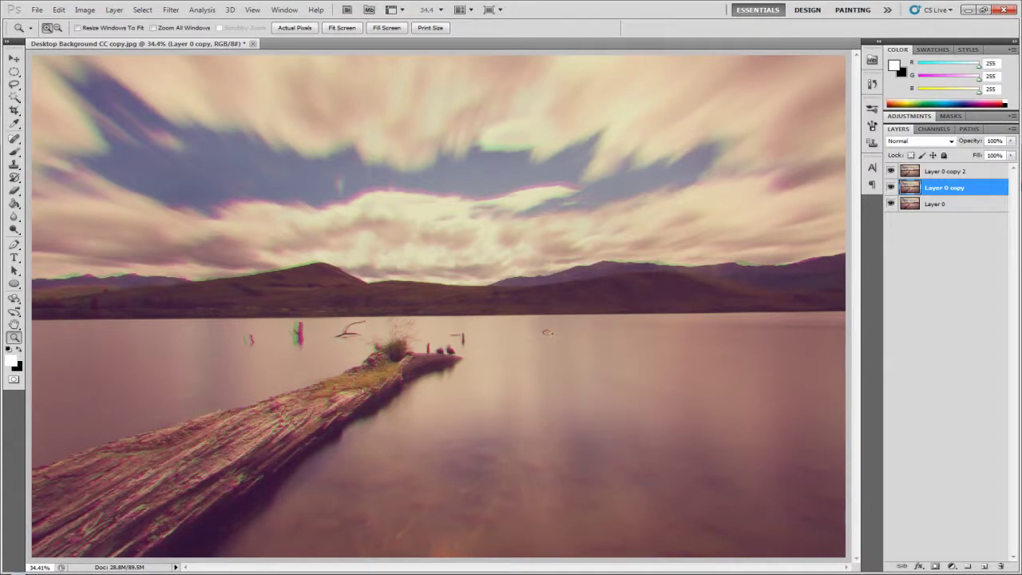
Step: Step back through history until only the original Layer 0 remains
{"action": "key", "text": "Delete"}
{"action": "key", "text": "Delete"}
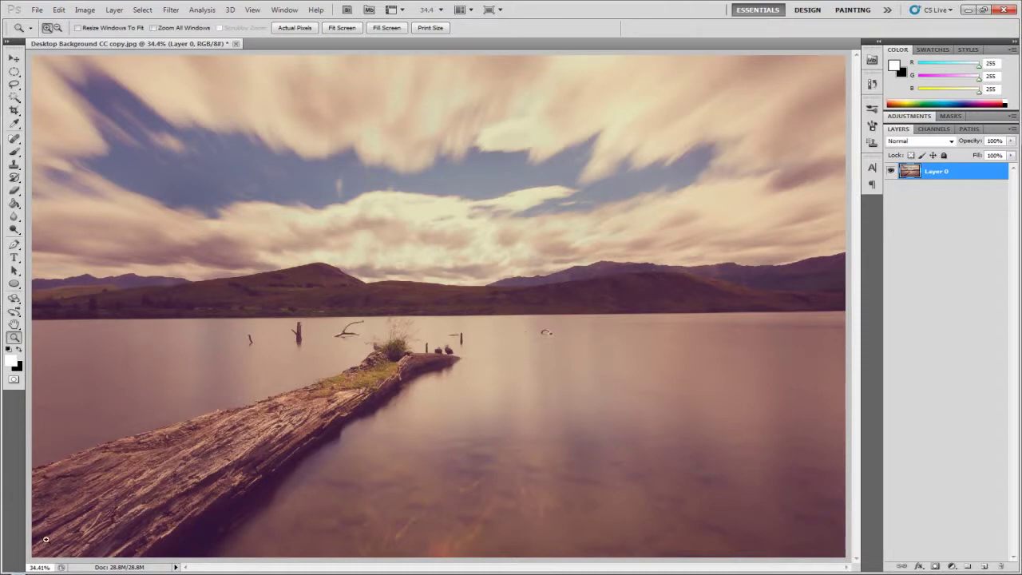
Step: Duplicate Layer 0 and set the copy to blend only G and B channels, excluding red
{"action": "left_click", "coordinate": [11, 59]}
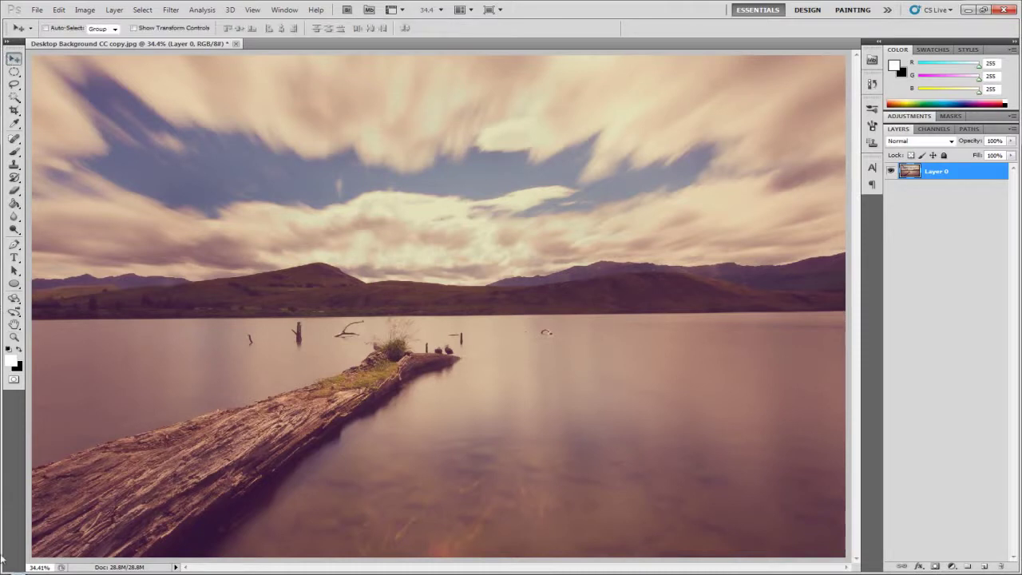
{"action": "left_click_drag", "start_coordinate": [990, 179], "coordinate": [985, 564]}
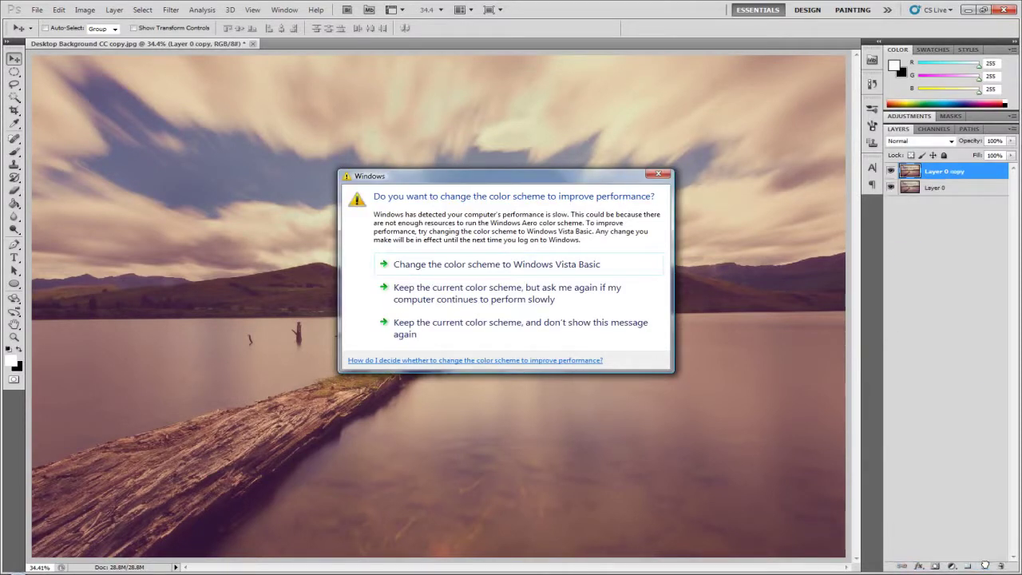
{"action": "left_click", "coordinate": [468, 290]}
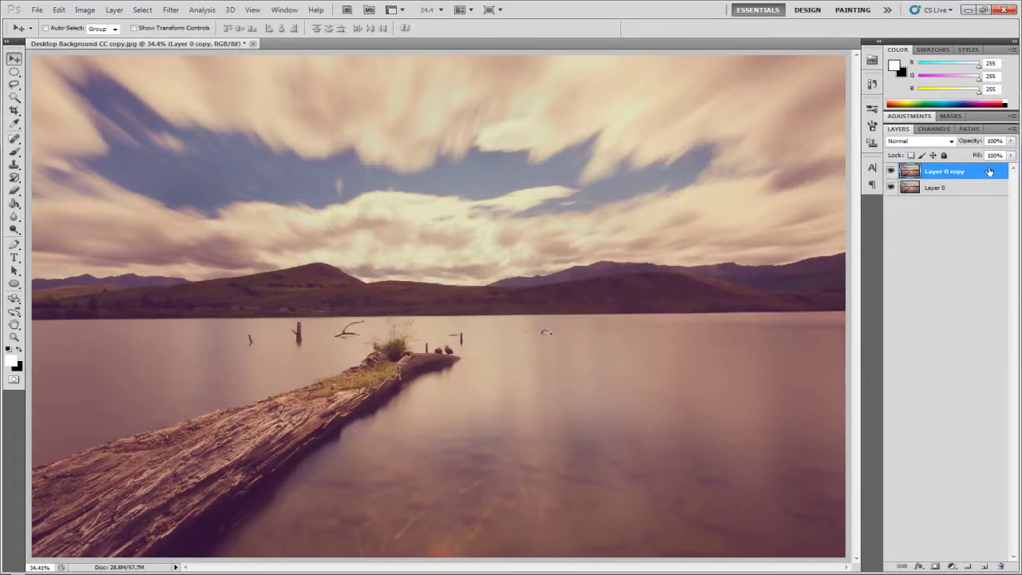
{"action": "double_click", "coordinate": [989, 172]}
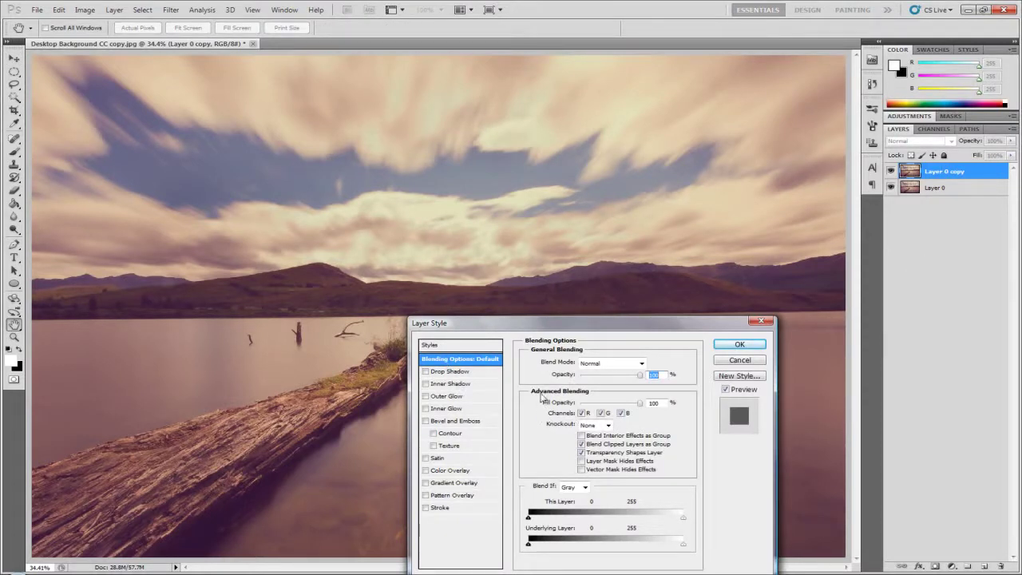
{"action": "left_click", "coordinate": [582, 412]}
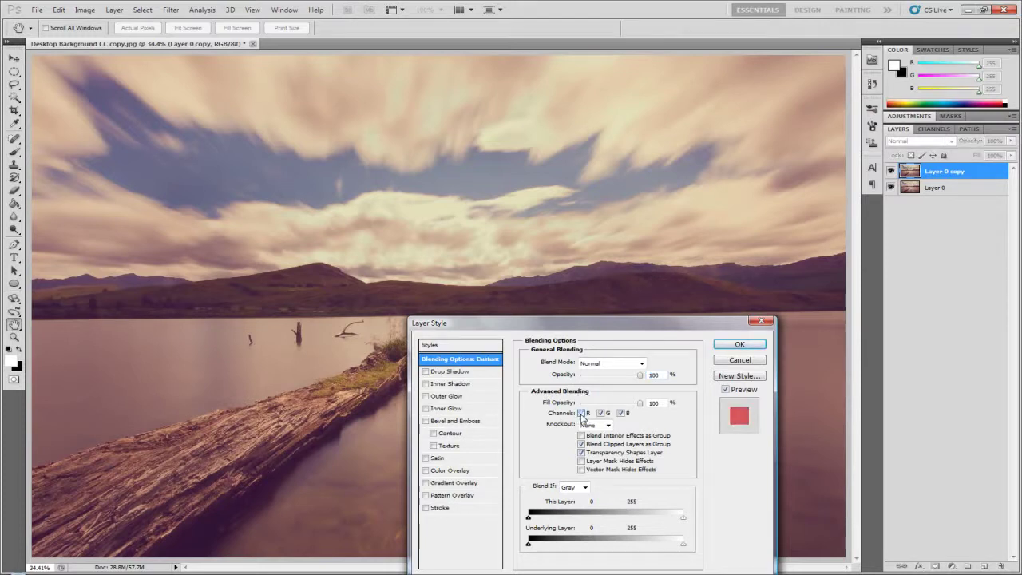
{"action": "left_click", "coordinate": [739, 344]}
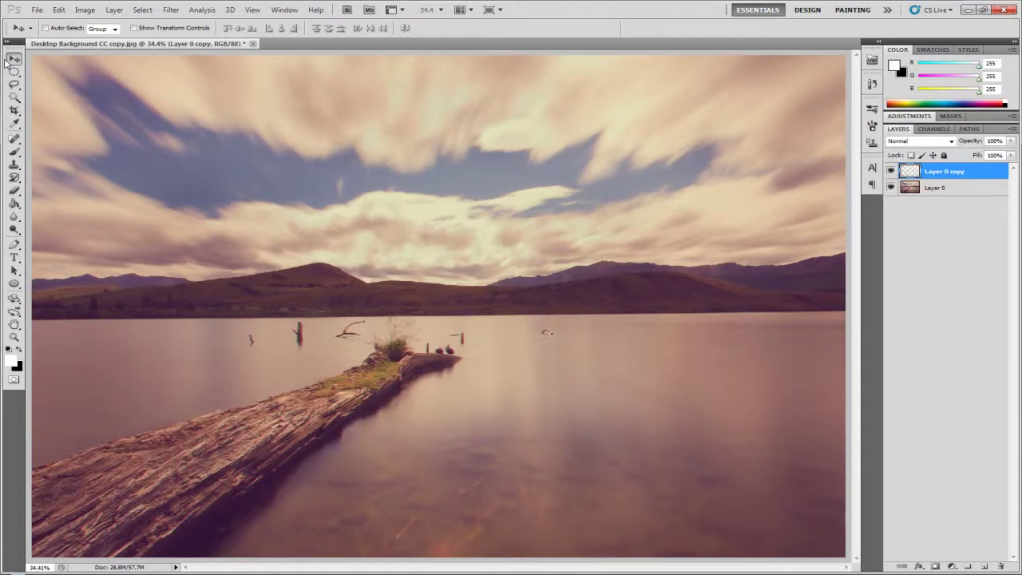
Step: Nudge Layer 0 copy sideways for red-cyan fringes, then duplicate it as Layer 0 copy 2
{"action": "key", "text": "Right"}
{"action": "key", "text": "Right"}
{"action": "key", "text": "Right"}
{"action": "key", "text": "Right"}
{"action": "key", "text": "Right"}
{"action": "key", "text": "Right"}
{"action": "key", "text": "Right"}
{"action": "key", "text": "Right"}
{"action": "key", "text": "Right"}
{"action": "key", "text": "Right"}
{"action": "key", "text": "Right"}
{"action": "key", "text": "Right"}
{"action": "key", "text": "Right"}
{"action": "key", "text": "Right"}
{"action": "key", "text": "Right"}
{"action": "key", "text": "Right"}
{"action": "key", "text": "Right"}
{"action": "key", "text": "Right"}
{"action": "key", "text": "Right"}
{"action": "key", "text": "Right"}
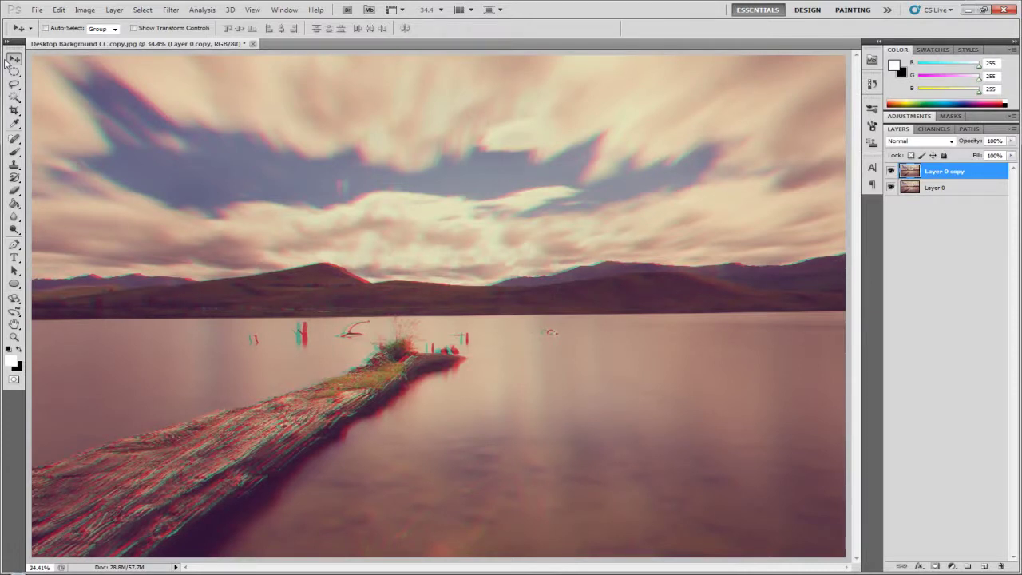
{"action": "key", "text": "Left"}
{"action": "key", "text": "Left"}
{"action": "key", "text": "Left"}
{"action": "key", "text": "Left"}
{"action": "key", "text": "Left"}
{"action": "key", "text": "Left"}
{"action": "key", "text": "Left"}
{"action": "key", "text": "Left"}
{"action": "key", "text": "Left"}
{"action": "key", "text": "Left"}
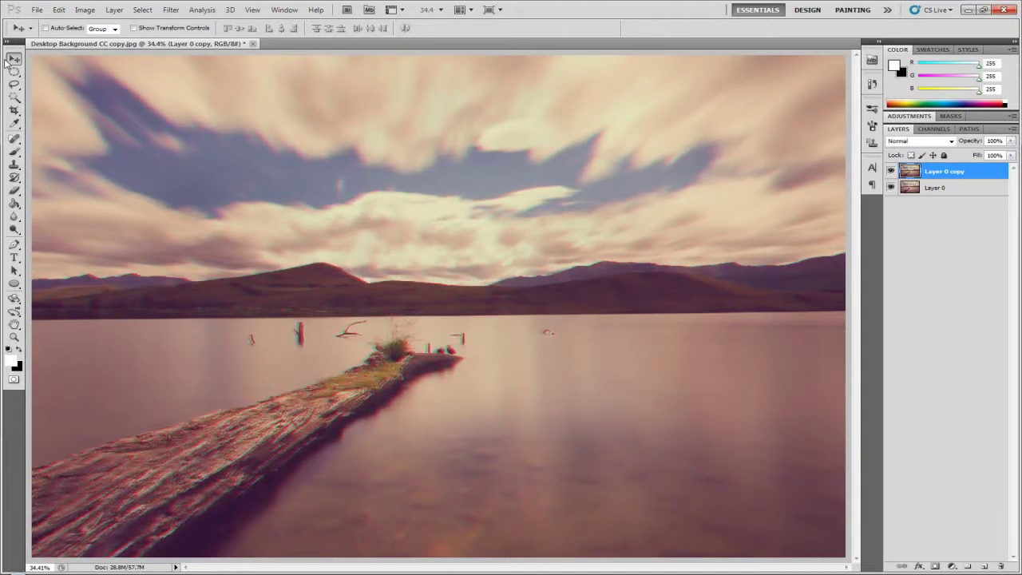
{"action": "key", "text": "Left"}
{"action": "key", "text": "Left"}
{"action": "key", "text": "Left"}
{"action": "key", "text": "Left"}
{"action": "key", "text": "Left"}
{"action": "key", "text": "Left"}
{"action": "key", "text": "Left"}
{"action": "key", "text": "Left"}
{"action": "key", "text": "ctrl+j"}
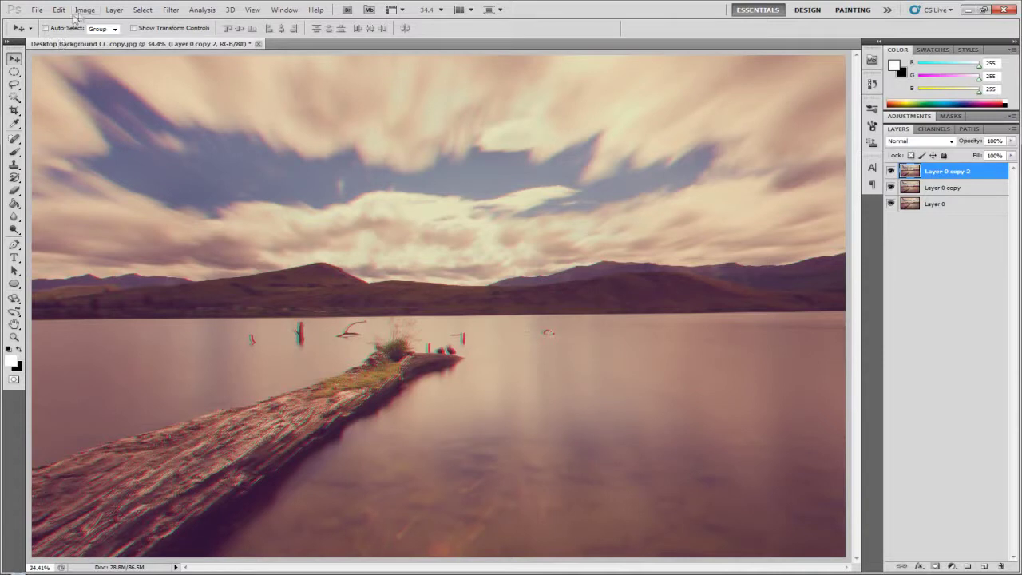
Step: Limit Layer 0 copy 2 to R and B channels and offset it slightly sideways
{"action": "double_click", "coordinate": [995, 172]}
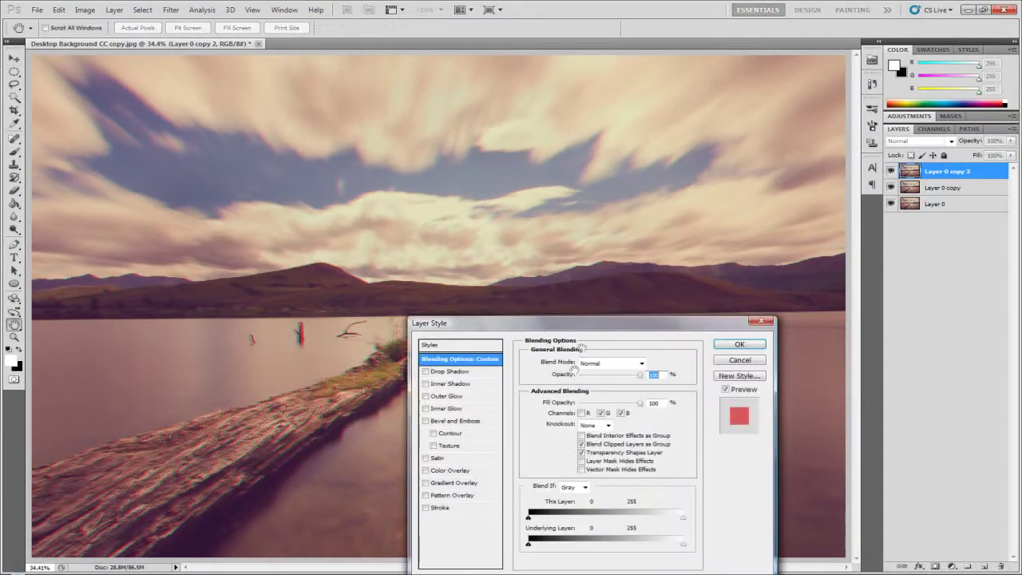
{"action": "left_click", "coordinate": [601, 414]}
{"action": "left_click", "coordinate": [601, 414]}
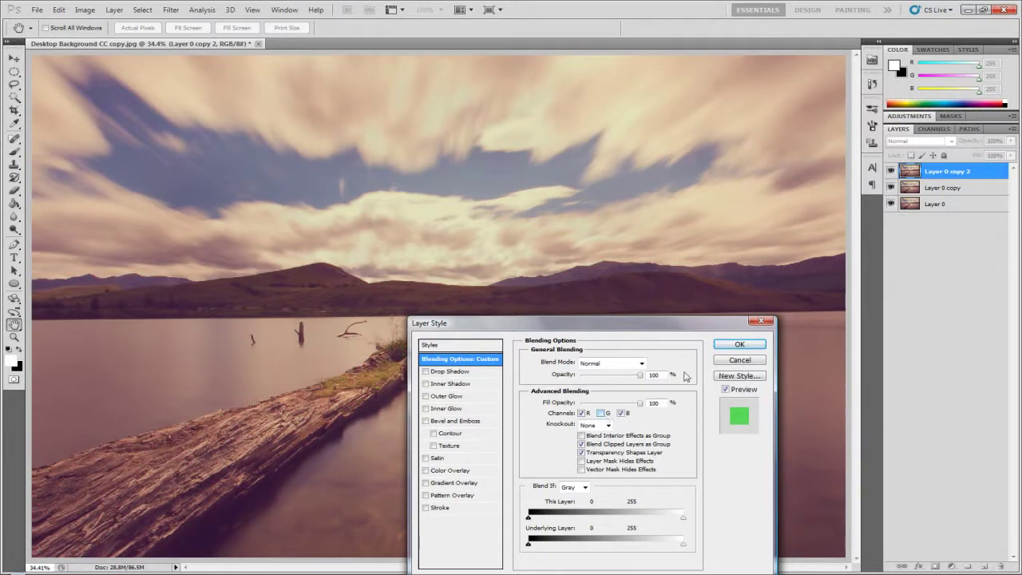
{"action": "left_click", "coordinate": [723, 346]}
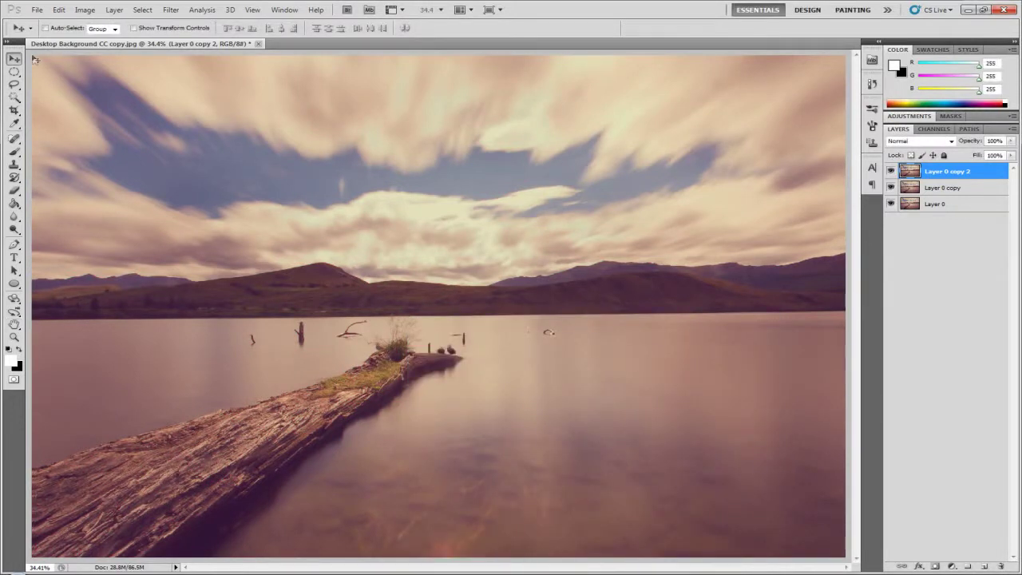
{"action": "key", "text": "Left"}
{"action": "key", "text": "Left"}
{"action": "key", "text": "Left"}
{"action": "key", "text": "Left"}
{"action": "key", "text": "Left"}
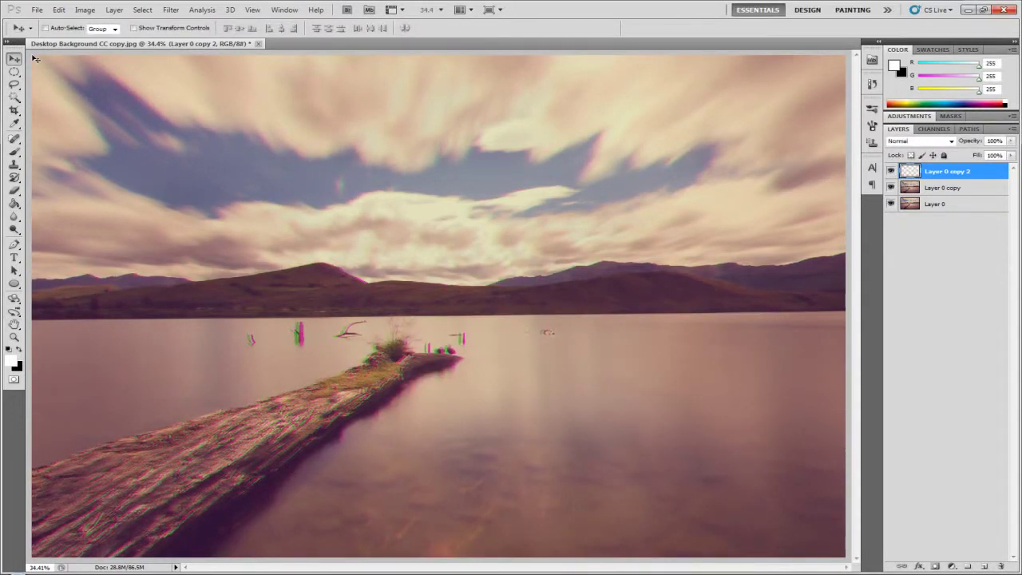
{"action": "key", "text": "Right"}
{"action": "key", "text": "Right"}
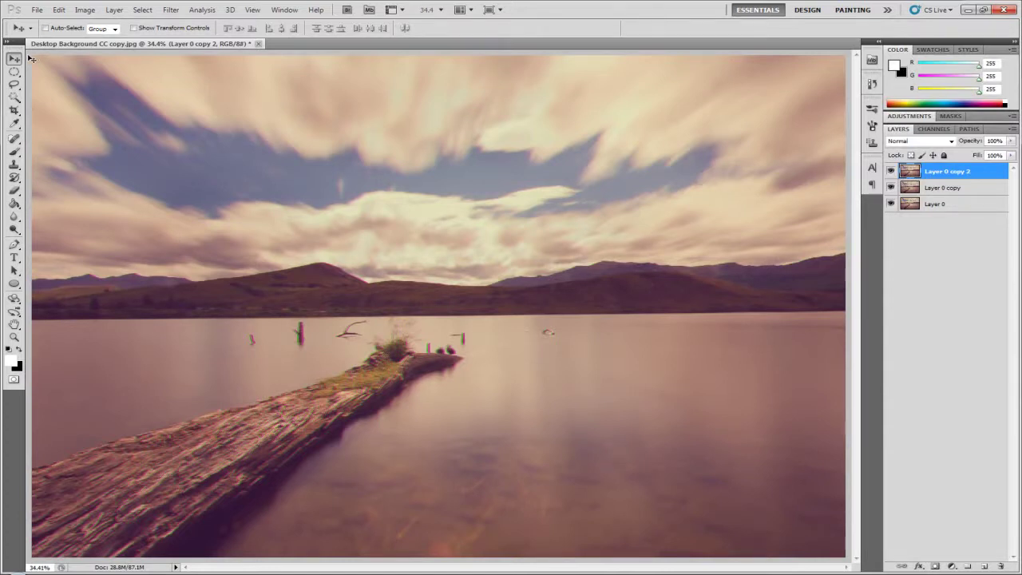
{"action": "left_click", "coordinate": [13, 336]}
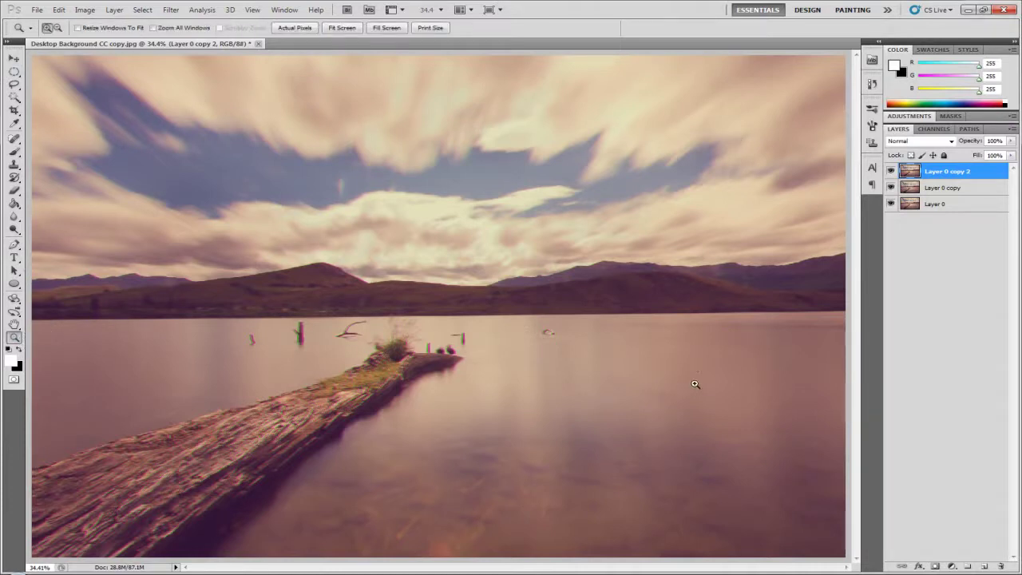
Step: Inspect the fringes on the log and posts at Actual Pixels, panning across the image
{"action": "right_click", "coordinate": [422, 317]}
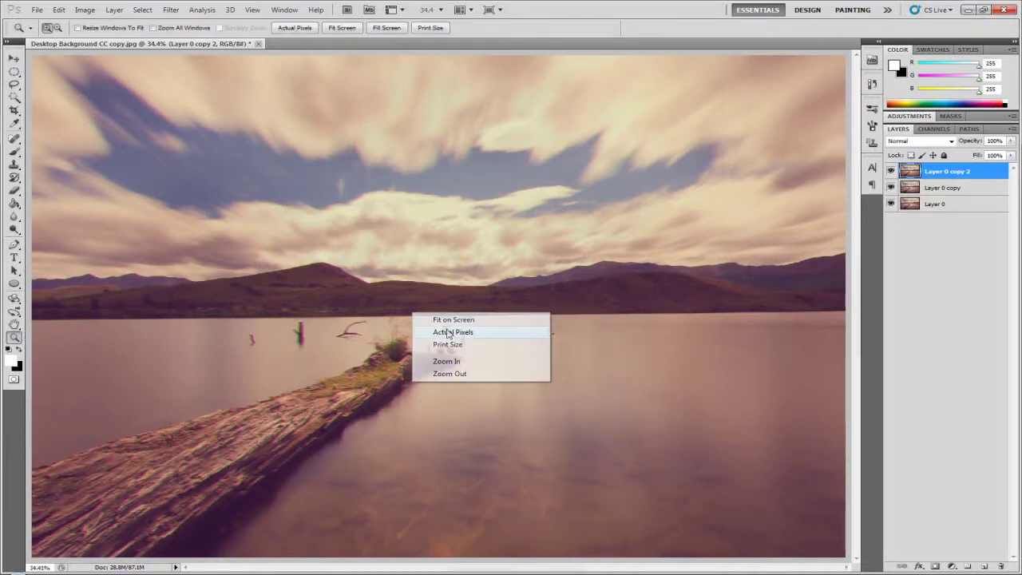
{"action": "left_click", "coordinate": [451, 331]}
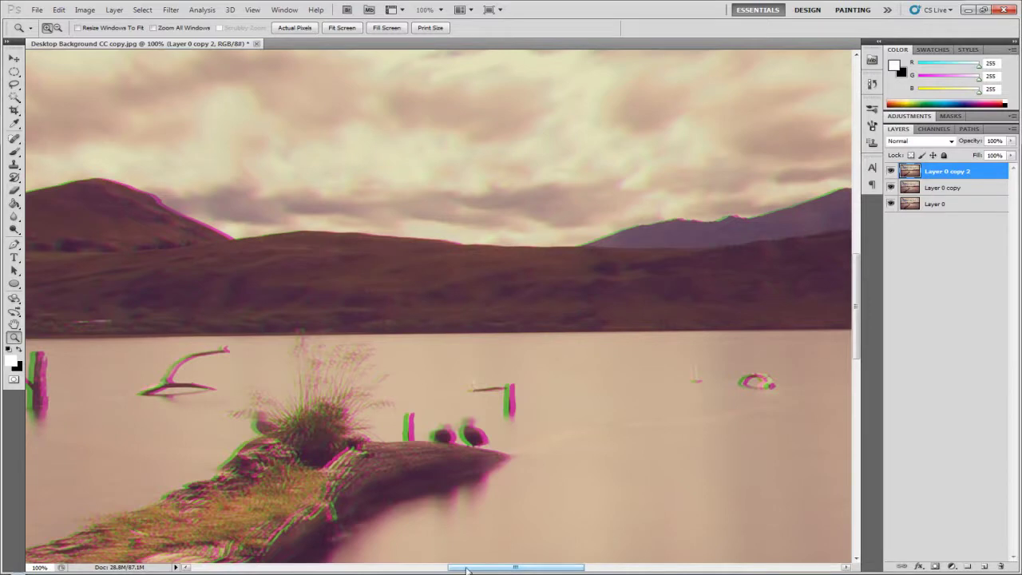
{"action": "left_click_drag", "start_coordinate": [464, 570], "coordinate": [401, 569]}
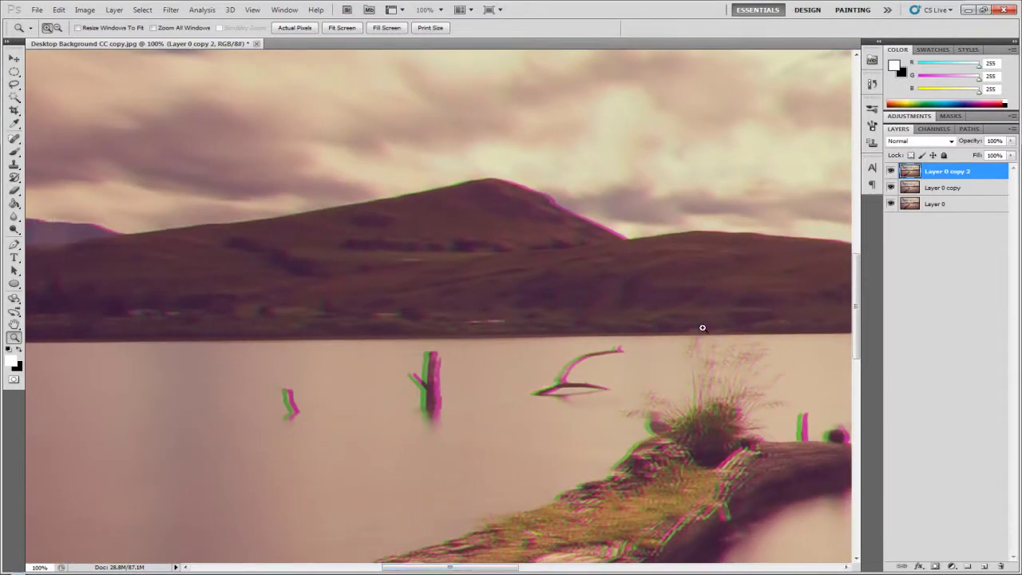
{"action": "right_click", "coordinate": [603, 345]}
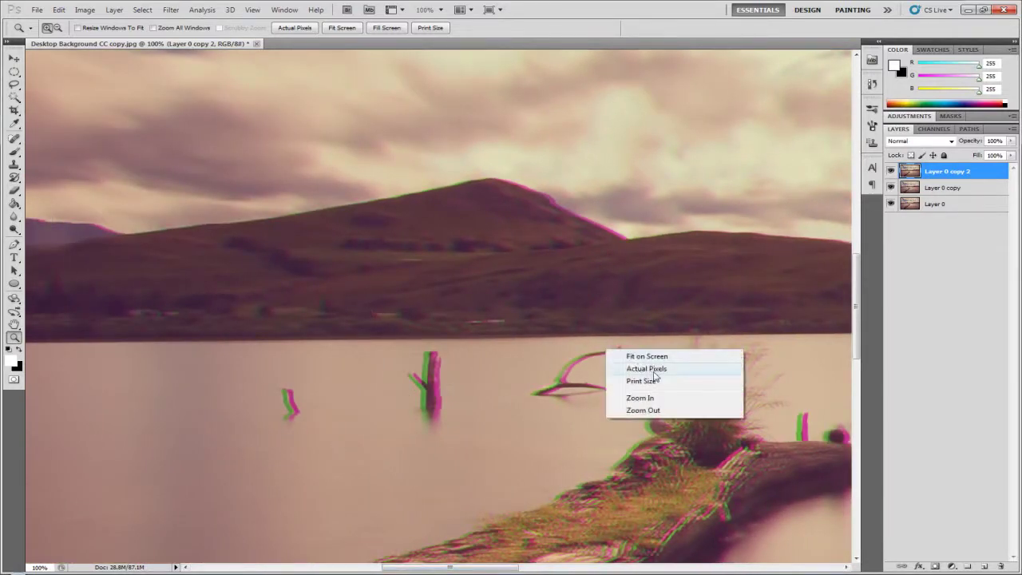
{"action": "left_click", "coordinate": [638, 361]}
{"action": "right_click", "coordinate": [662, 342]}
{"action": "left_click", "coordinate": [673, 348]}
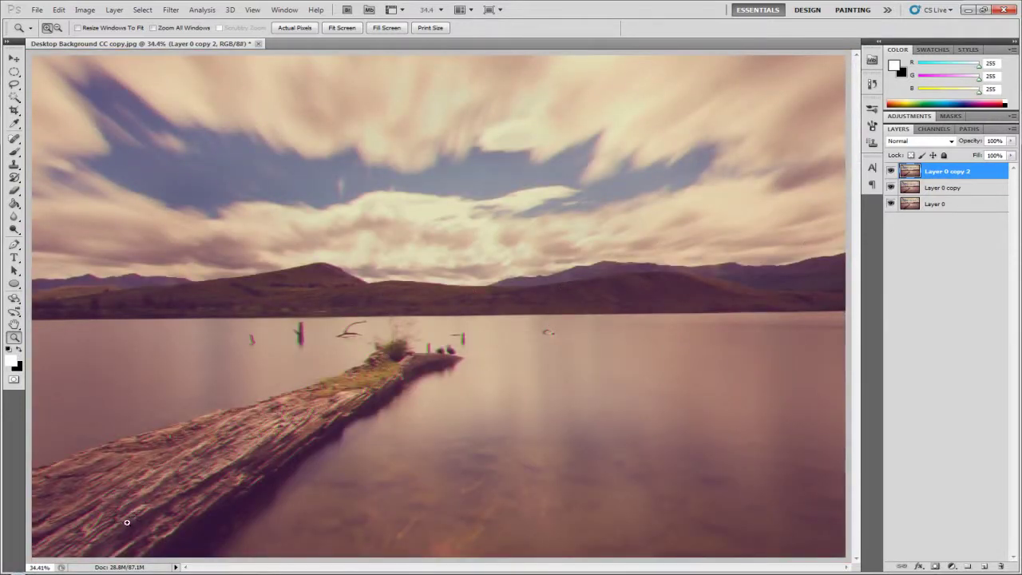
{"action": "right_click", "coordinate": [161, 448]}
{"action": "left_click", "coordinate": [174, 470]}
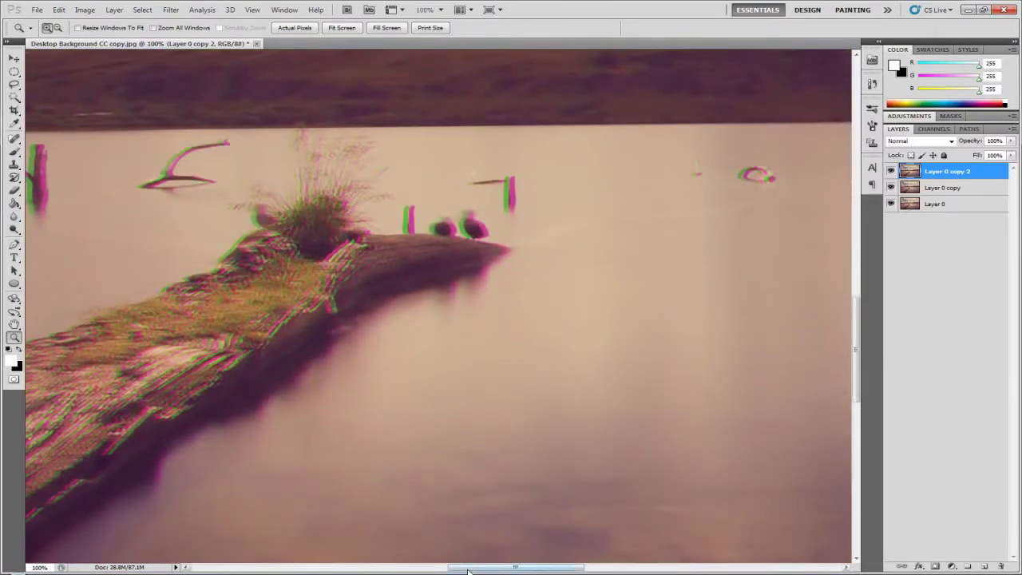
{"action": "left_click_drag", "start_coordinate": [471, 567], "coordinate": [391, 568]}
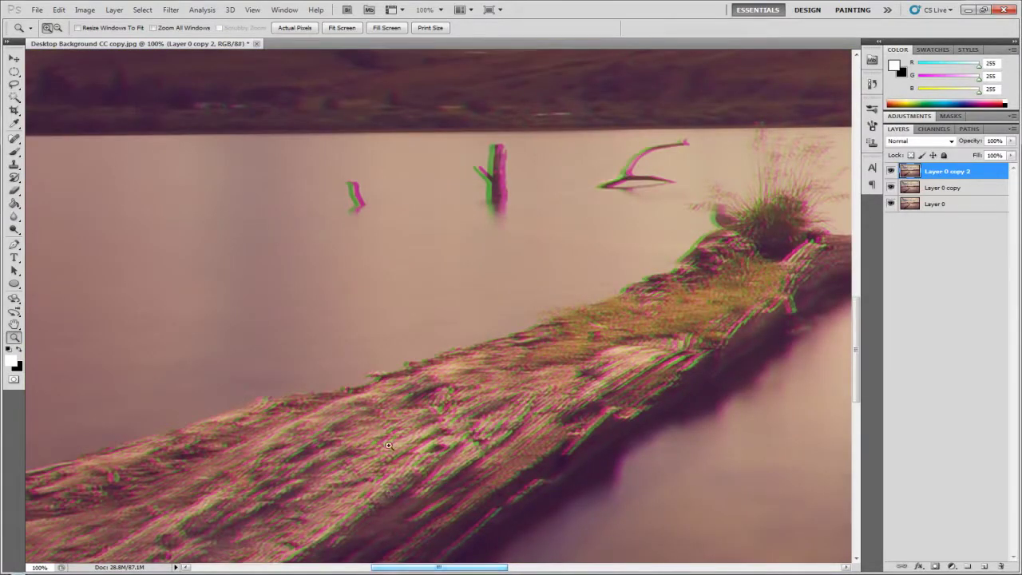
{"action": "left_click", "coordinate": [950, 186]}
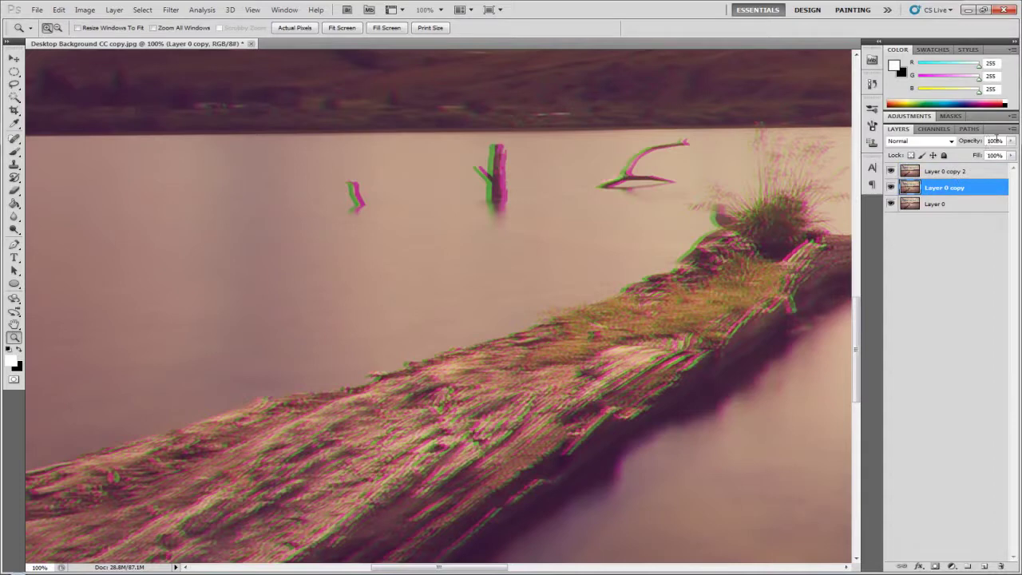
Step: Set both Layer 0 copy and Layer 0 copy 2 to 50% opacity
{"action": "left_click", "coordinate": [993, 141]}
{"action": "type", "text": "50"}
{"action": "key", "text": "Return"}
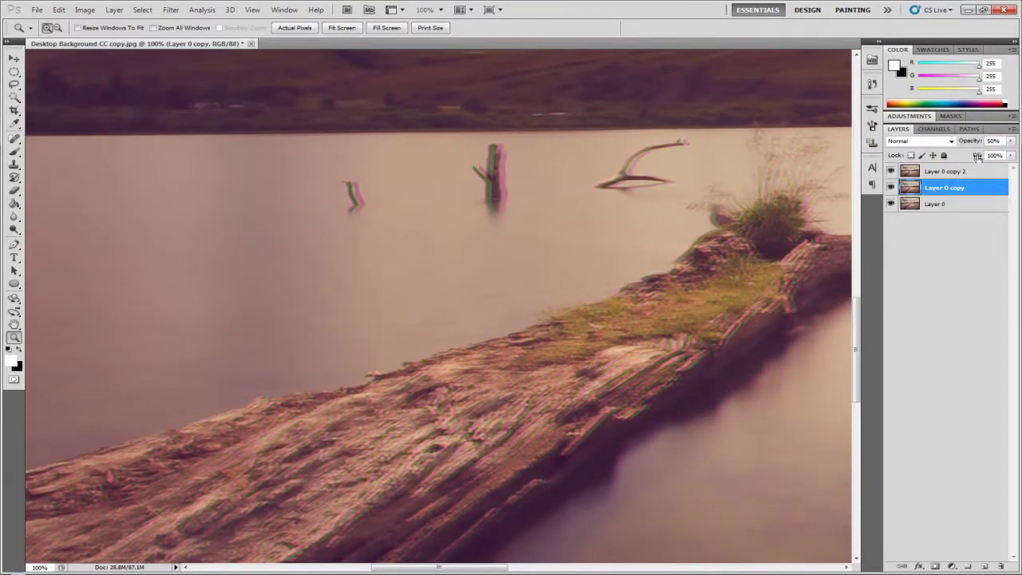
{"action": "left_click", "coordinate": [950, 171]}
{"action": "left_click", "coordinate": [994, 141]}
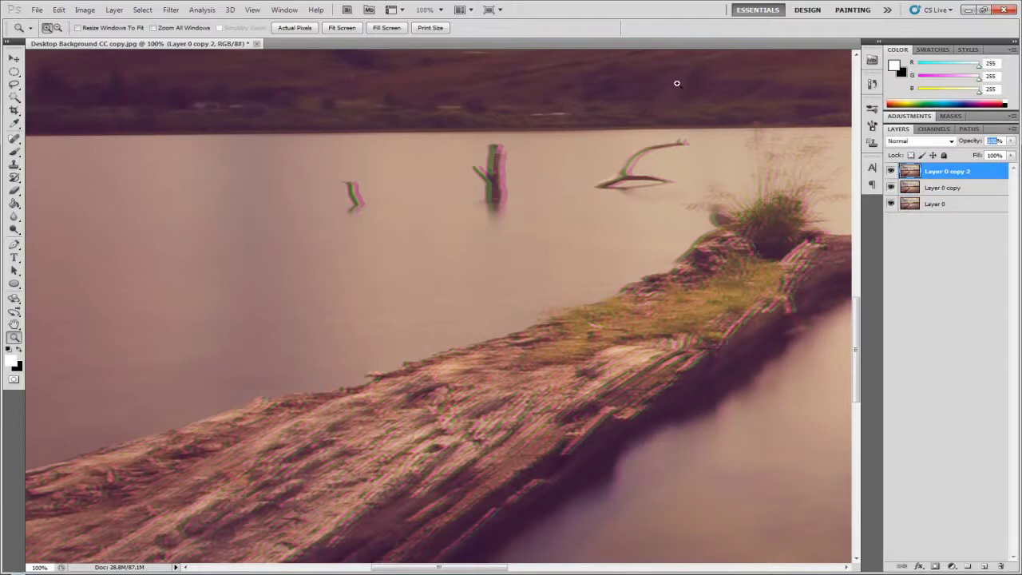
{"action": "type", "text": "50"}
{"action": "key", "text": "Return"}
Step: Fit the whole image on screen to view the softened anaglyph effect
{"action": "right_click", "coordinate": [301, 149]}
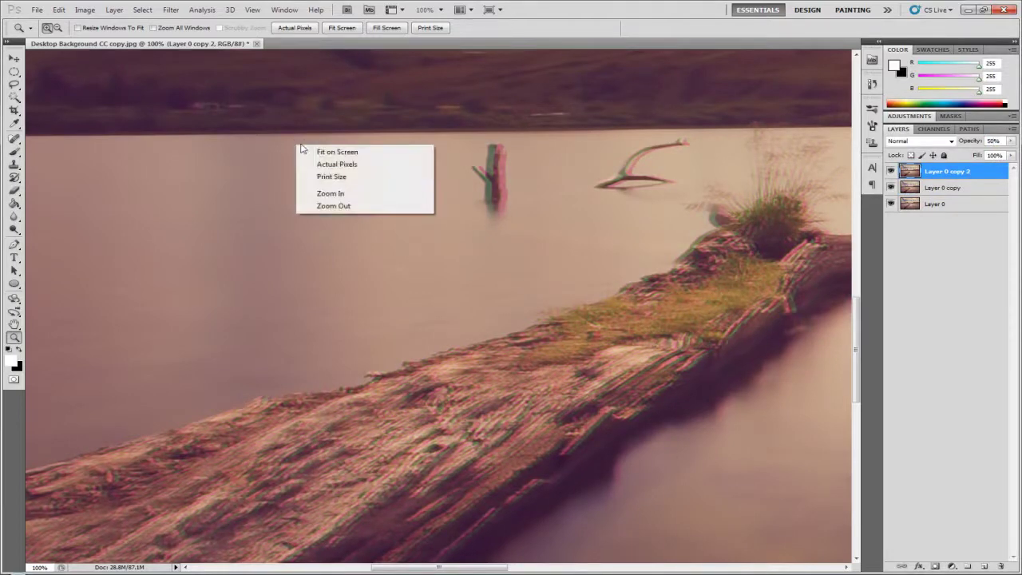
{"action": "left_click", "coordinate": [328, 165]}
{"action": "right_click", "coordinate": [341, 205]}
{"action": "left_click", "coordinate": [347, 214]}
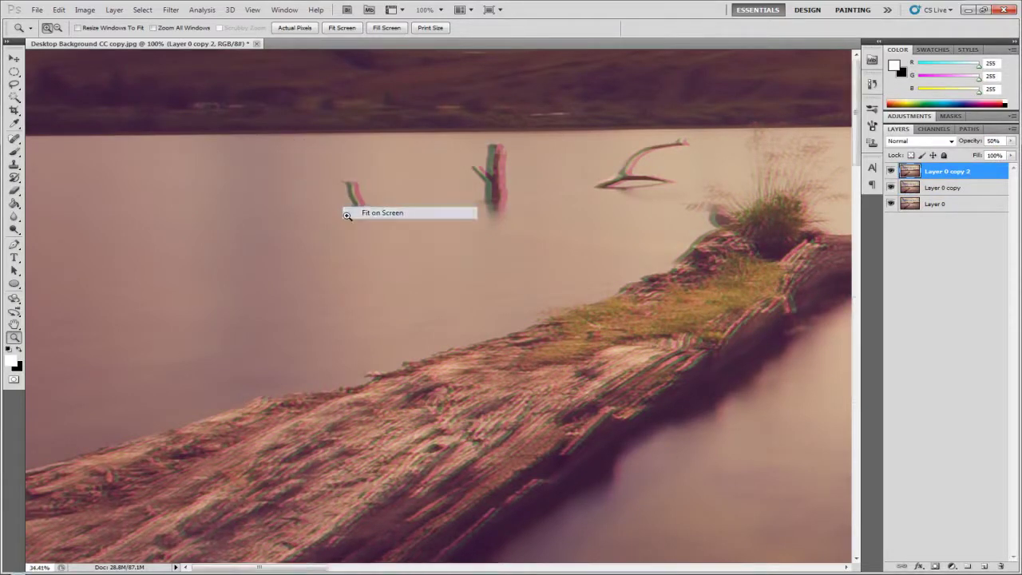